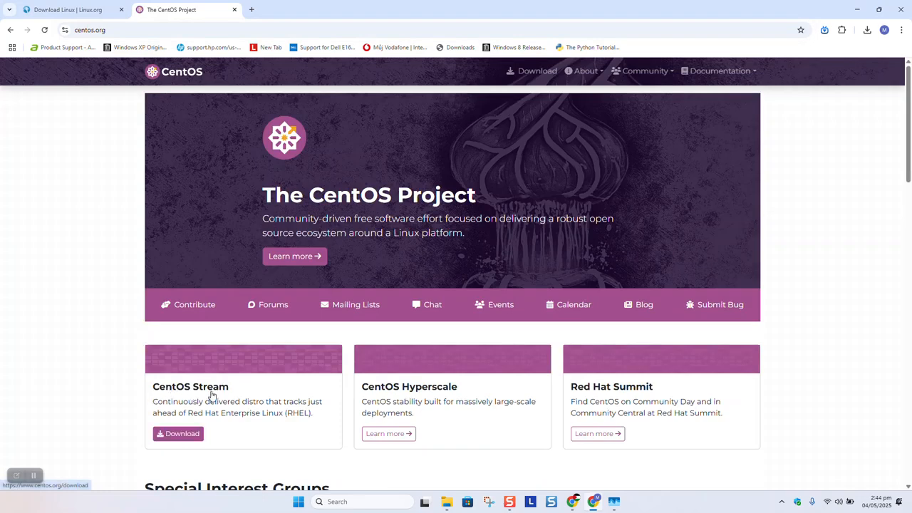
Step: Open the CentOS Stream download page and request the x86_64 ISO of version 10 from the mirrors
click(172, 442)
scroll(102, 285, down, 1)
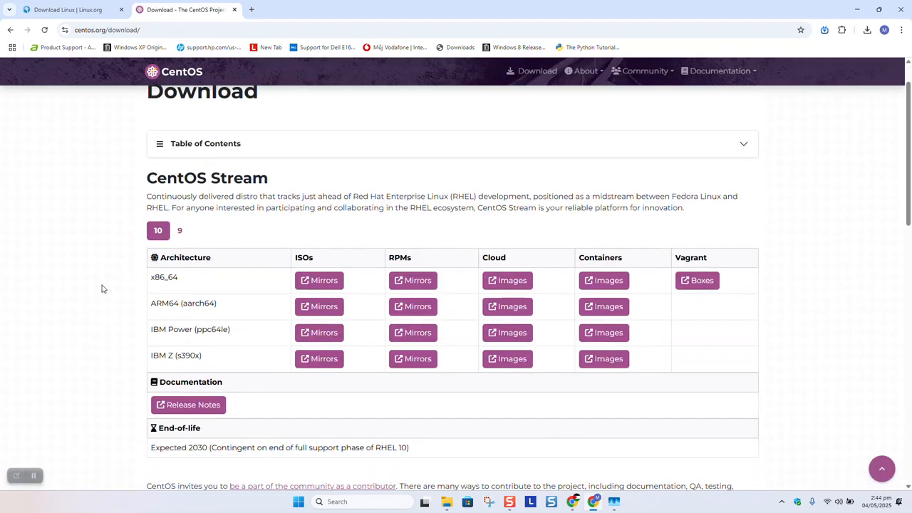
drag(131, 277, 177, 280)
click(140, 286)
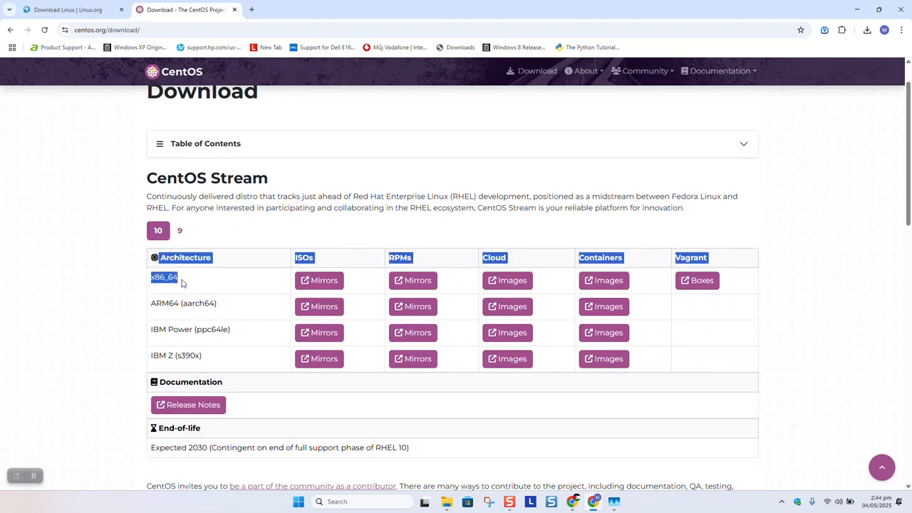
click(140, 309)
scroll(214, 335, down, 1)
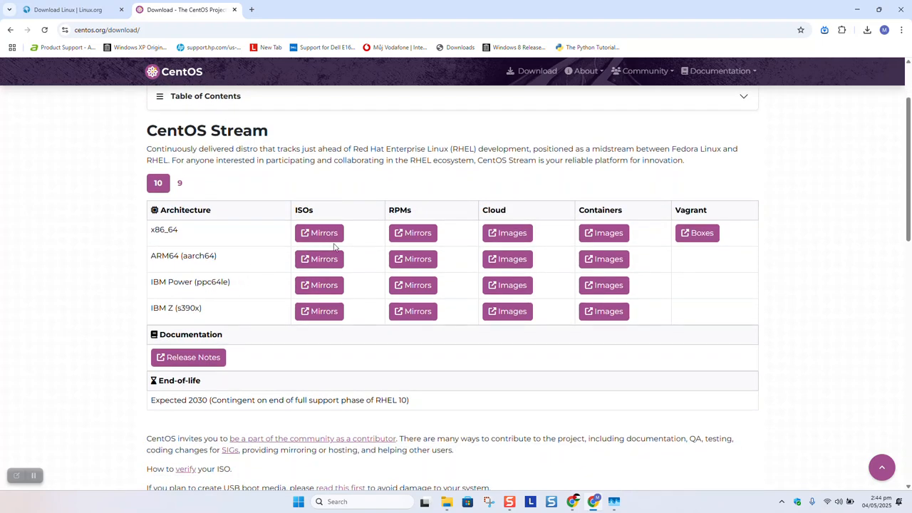
drag(179, 230, 151, 231)
click(320, 233)
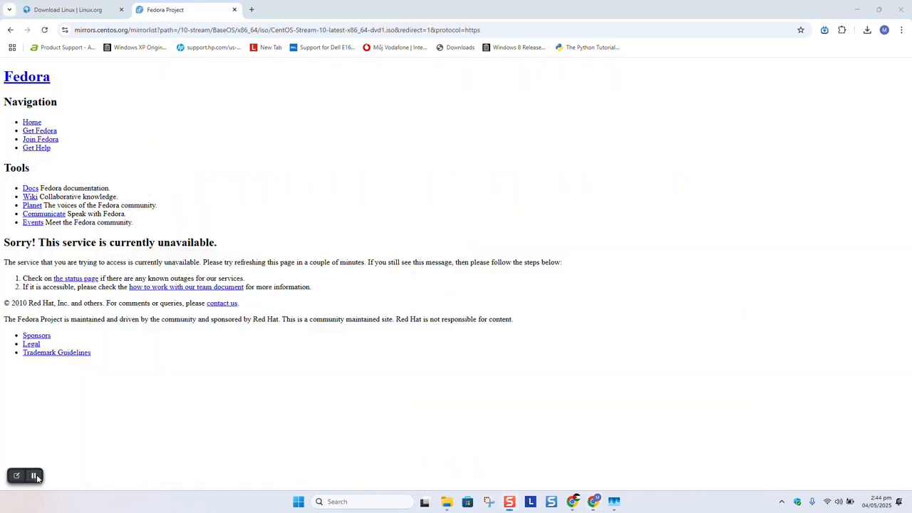
Step: In File Explorer, widen the linux iso folder window and select the CentOS-Stream-10-latest-x86_64-dvd1 image
click(33, 475)
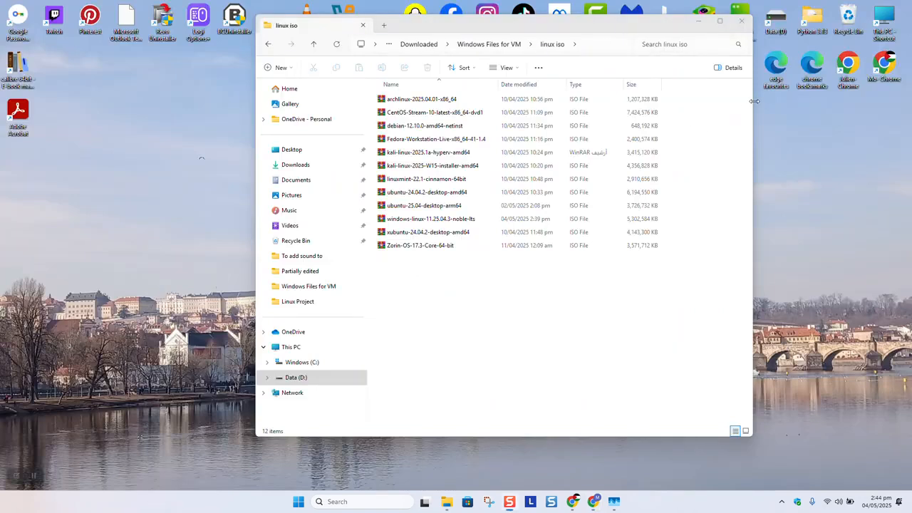
drag(753, 102, 843, 101)
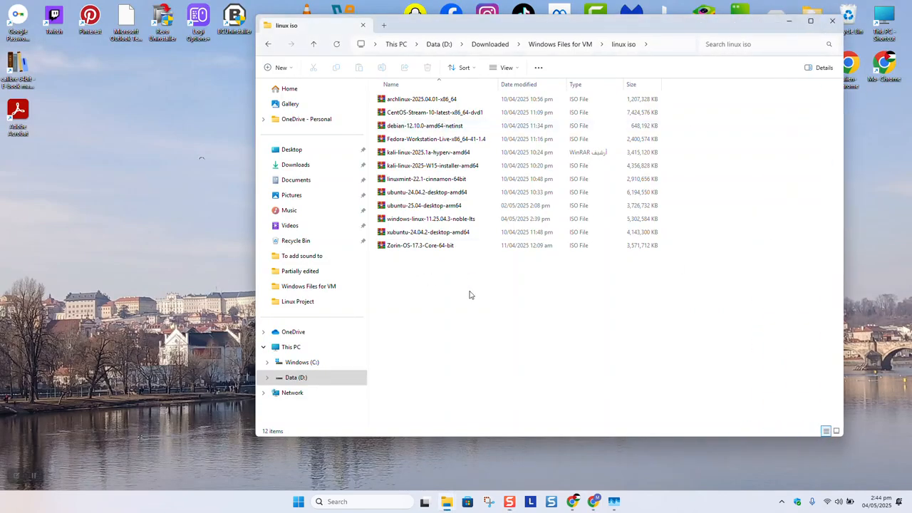
click(401, 119)
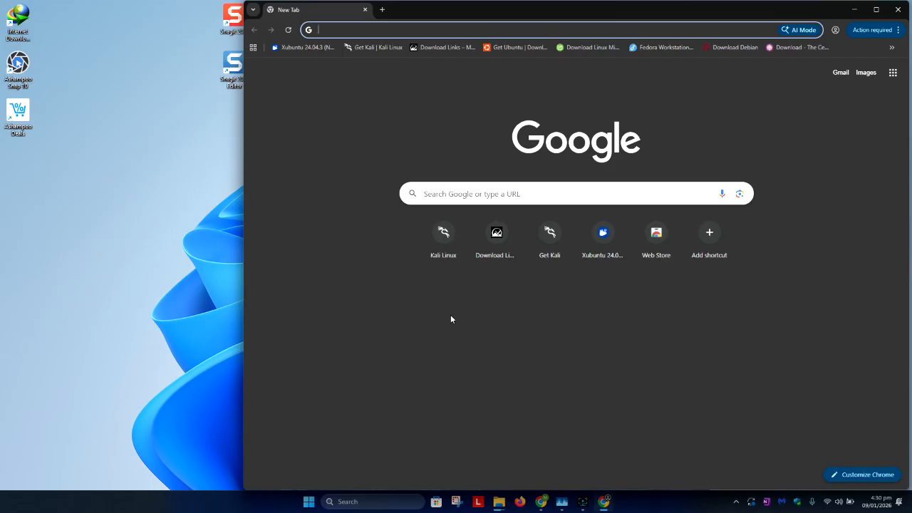
Step: Maximize the Chrome window and search the web for rufus
click(876, 9)
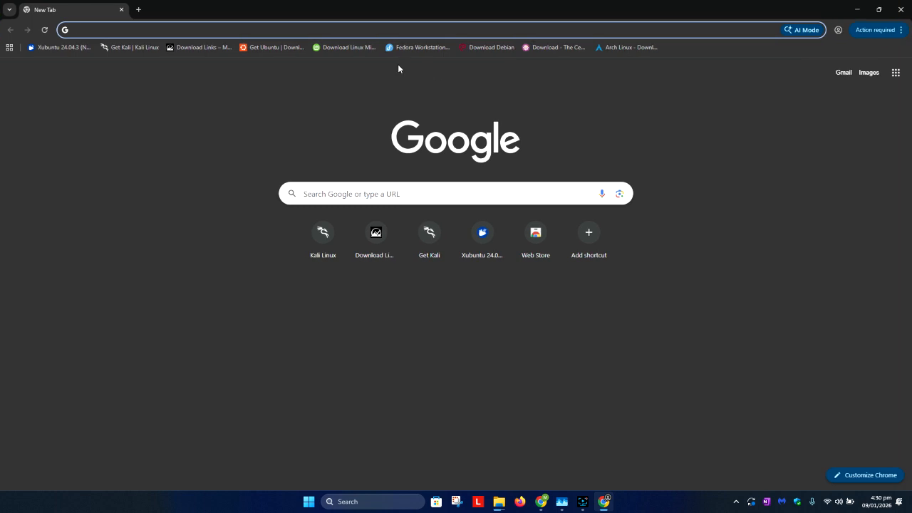
text(rufus)
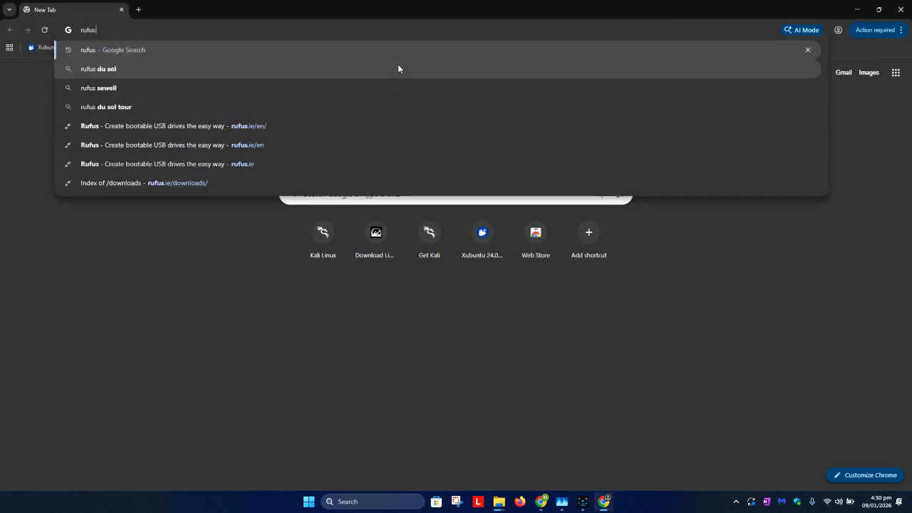
key(Return)
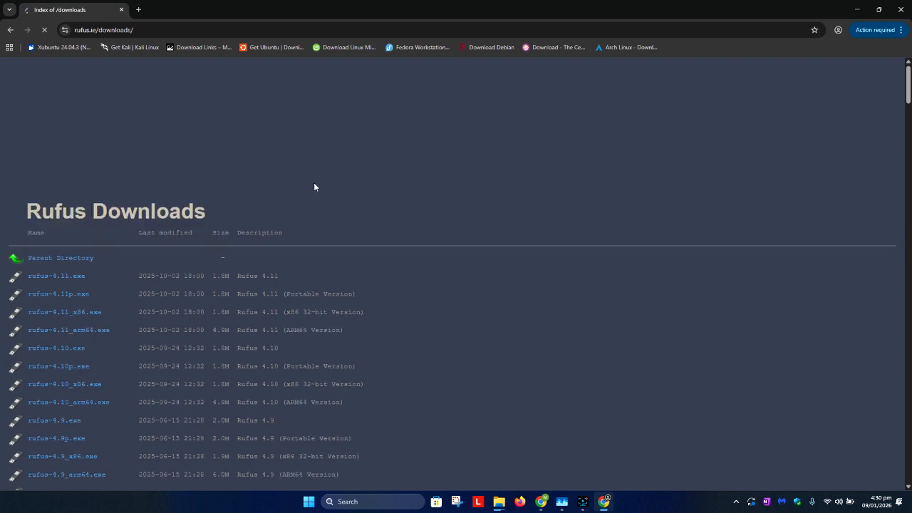
Step: Look through the Rufus downloads index for the available releases and platform variants
scroll(314, 182, down, 2)
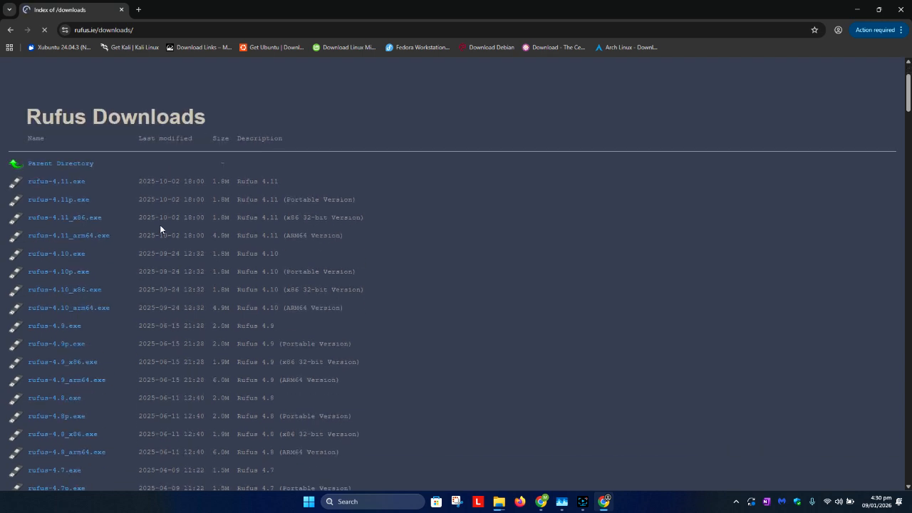
scroll(160, 229, down, 2)
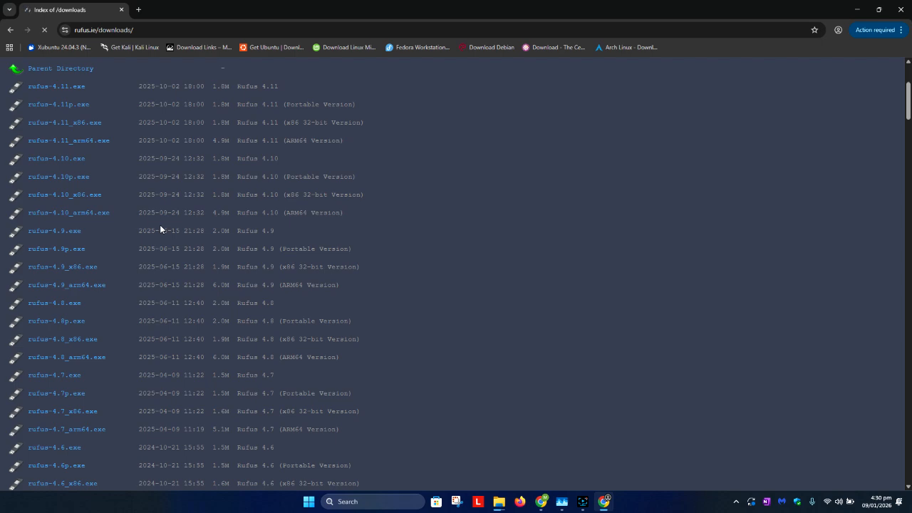
scroll(159, 225, up, 1)
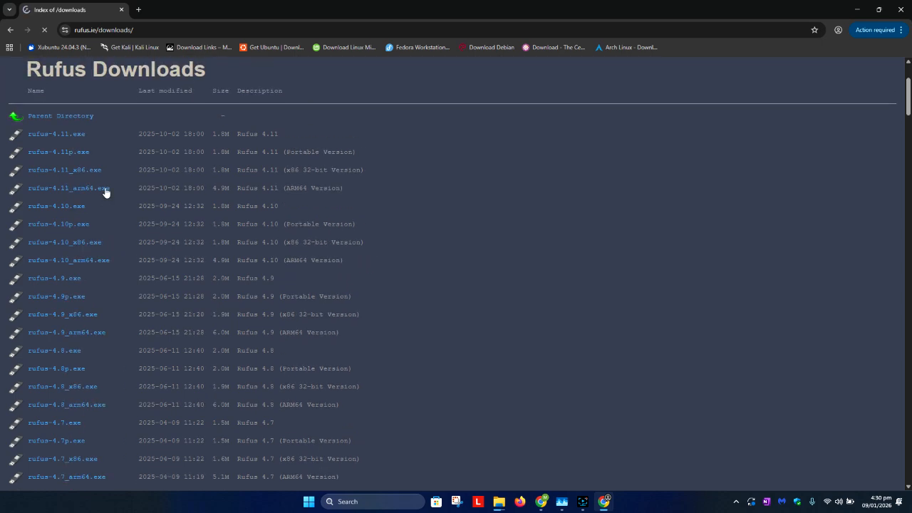
click(75, 135)
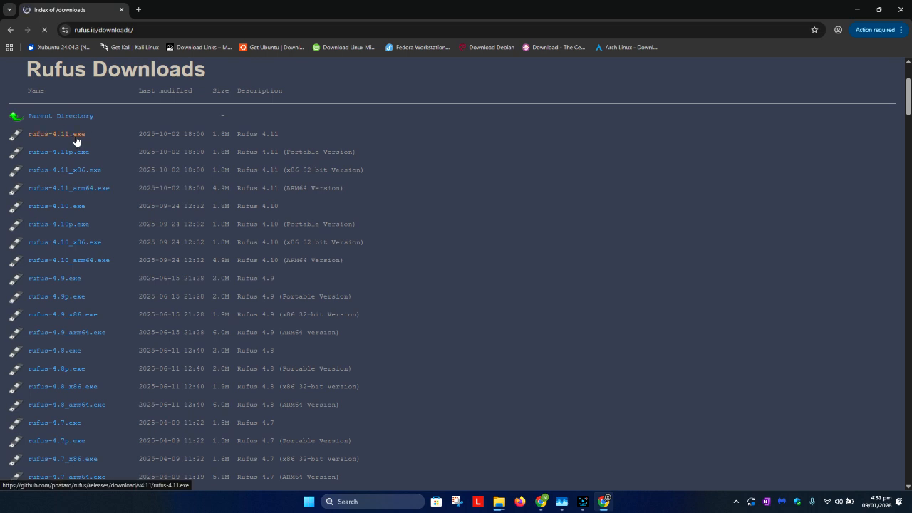
scroll(107, 162, down, 5)
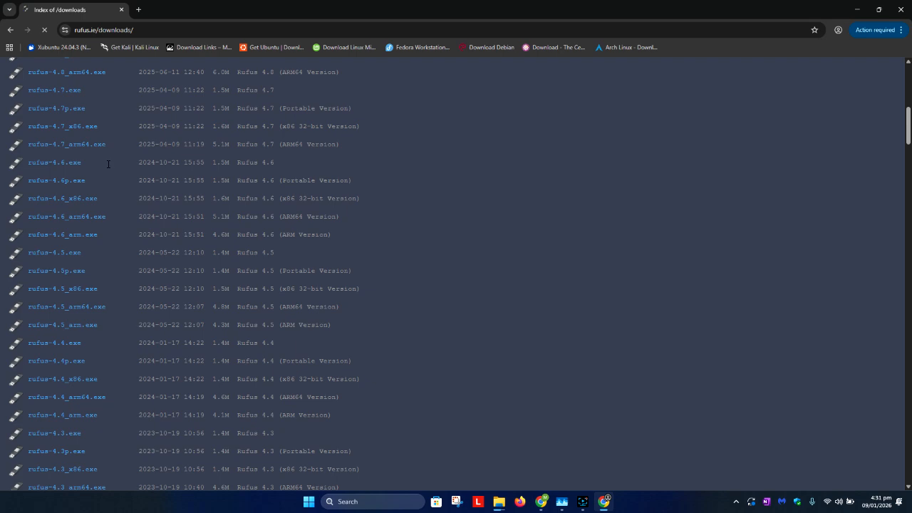
scroll(108, 164, down, 12)
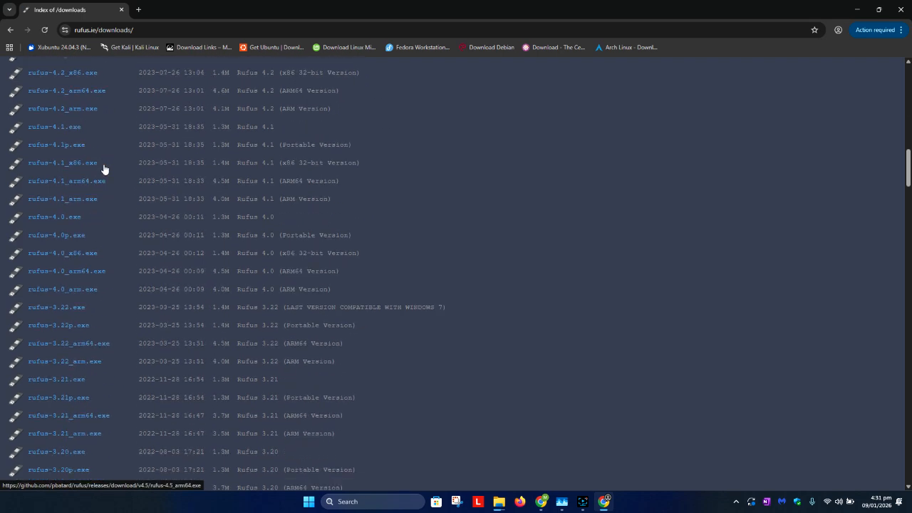
scroll(103, 168, down, 4)
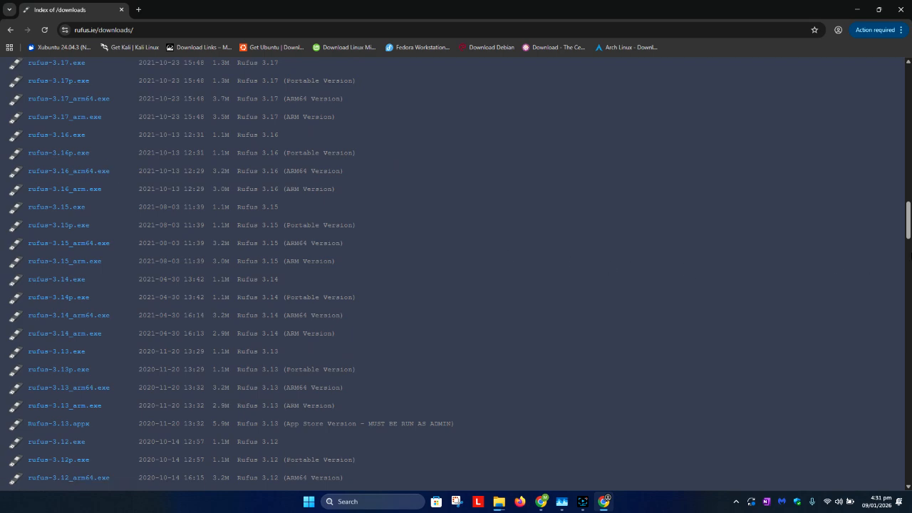
drag(908, 221, 908, 82)
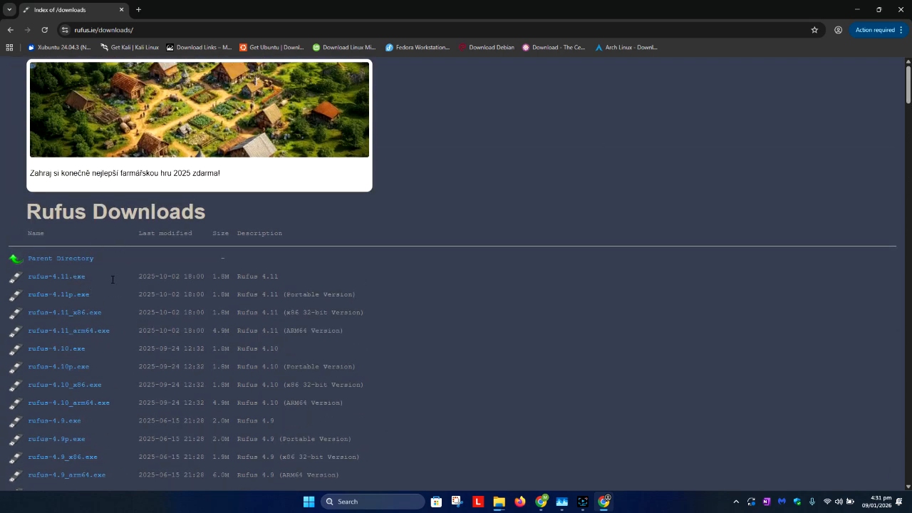
Step: Download the standard Windows x64 build of Rufus 4.11 from the Rufus home page and show the file in its folder
click(11, 30)
click(177, 163)
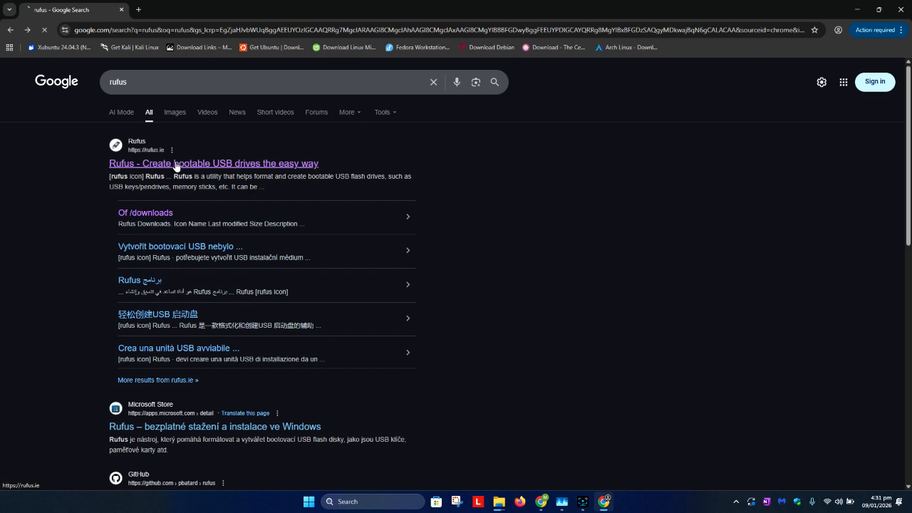
scroll(153, 171, down, 10)
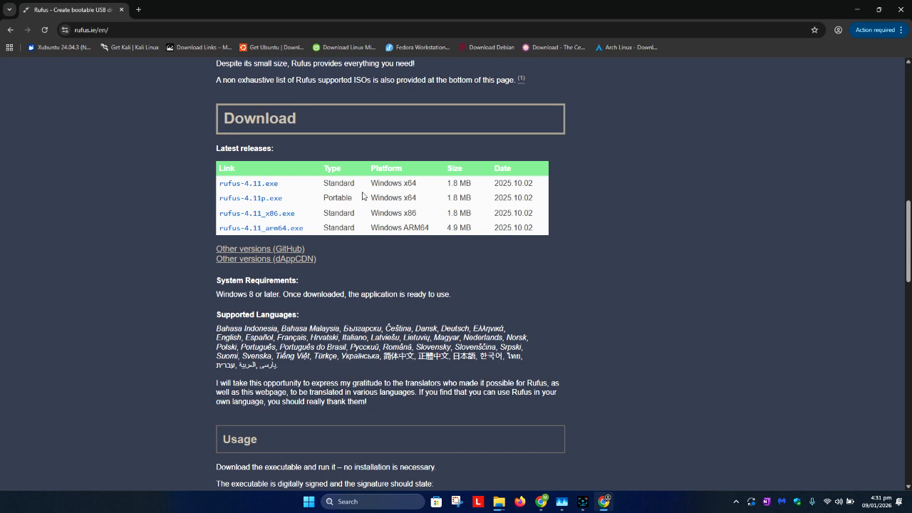
triple_click(417, 185)
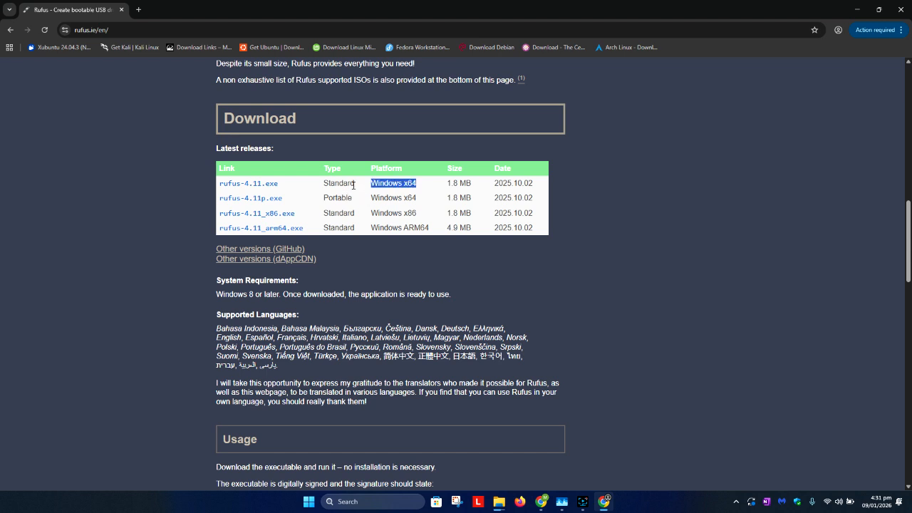
click(337, 194)
double_click(338, 198)
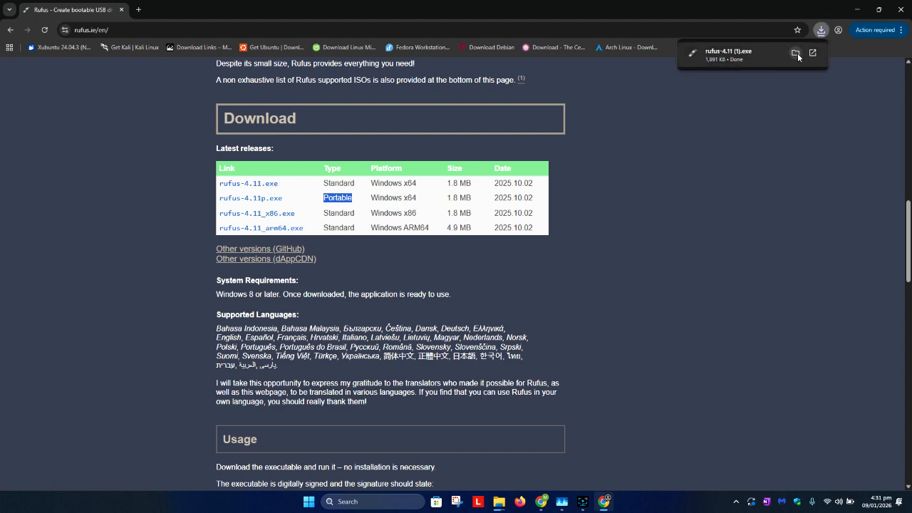
click(796, 53)
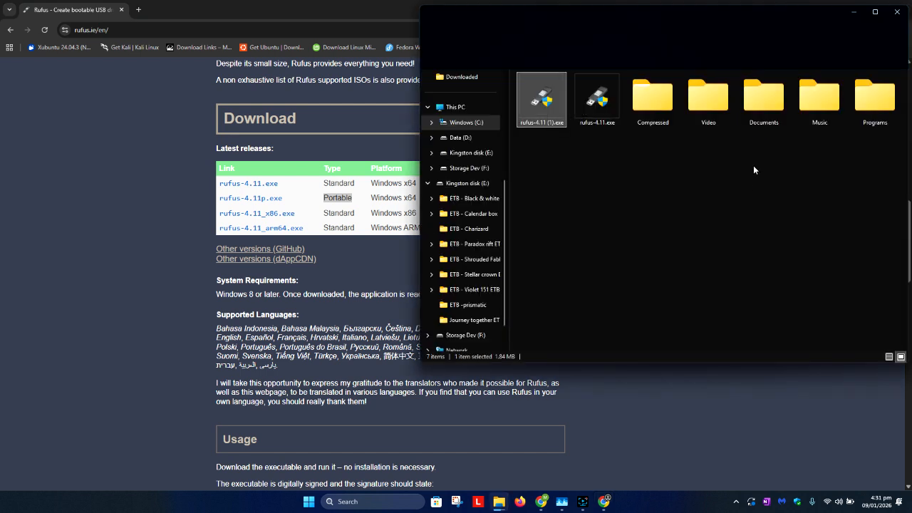
Step: Minimize the Downloads folder and browser windows to clear the desktop
double_click(556, 101)
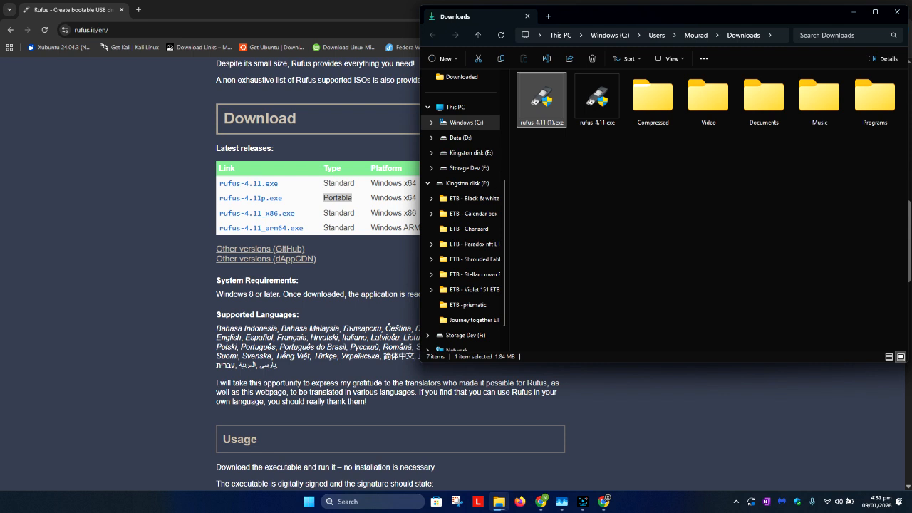
click(853, 5)
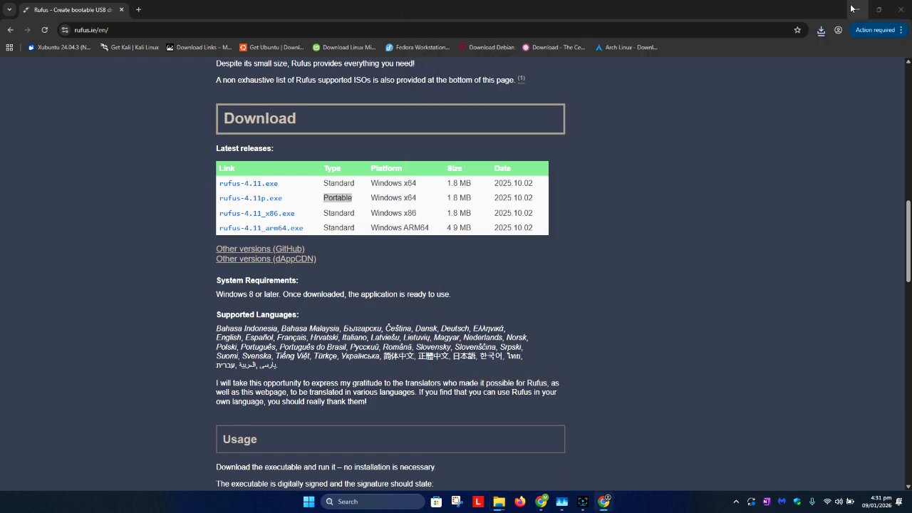
click(853, 13)
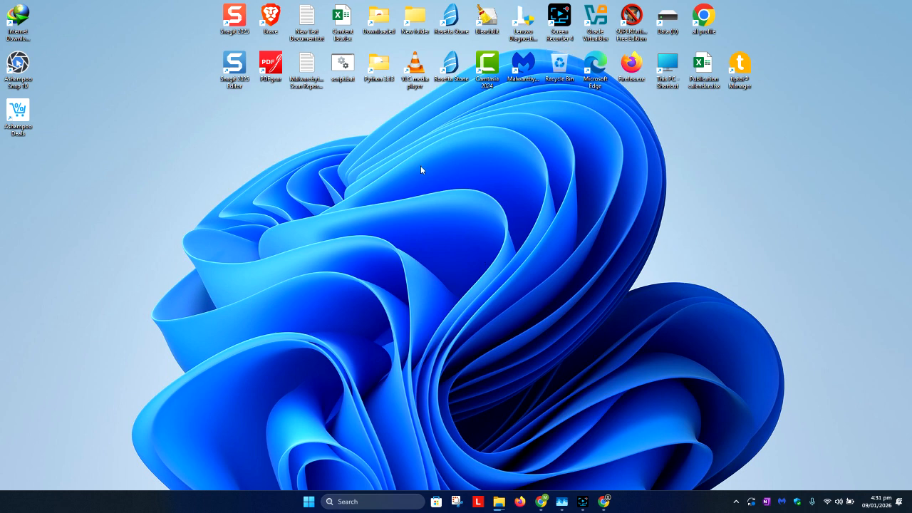
Step: Bring back the Downloads folder, run rufus-4.11 (1).exe, and minimize the folder window
click(736, 502)
click(659, 503)
mouse_move(502, 502)
click(647, 460)
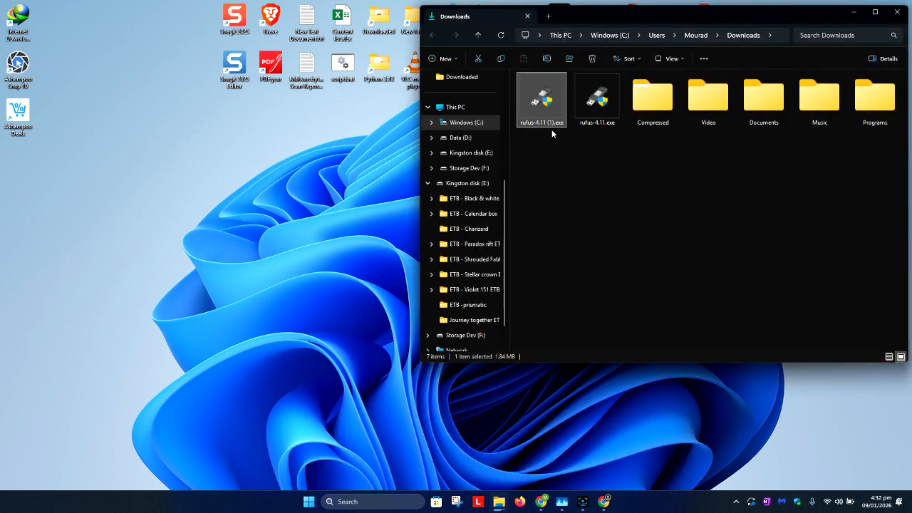
double_click(550, 102)
right_click(549, 102)
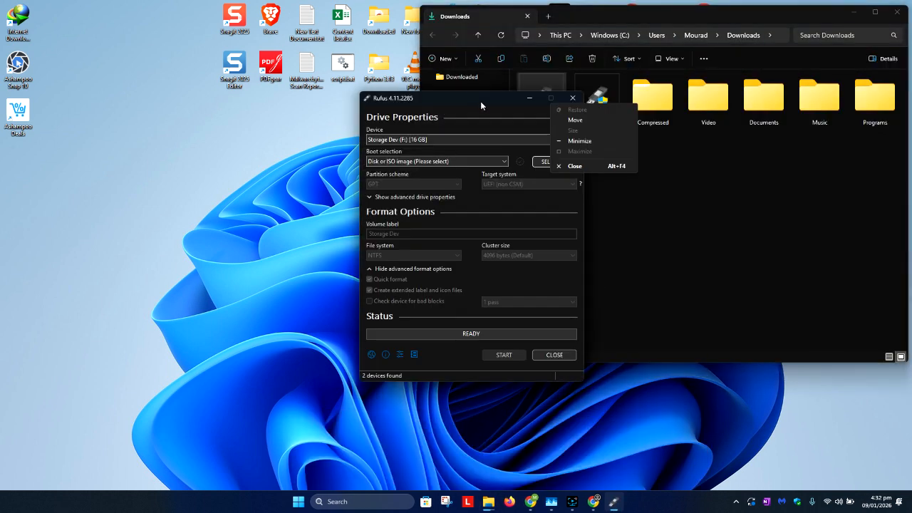
click(480, 101)
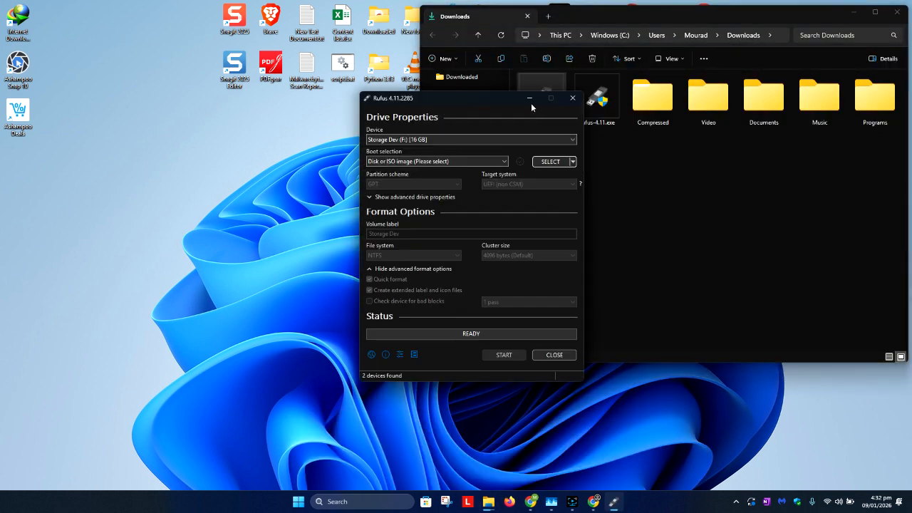
click(853, 12)
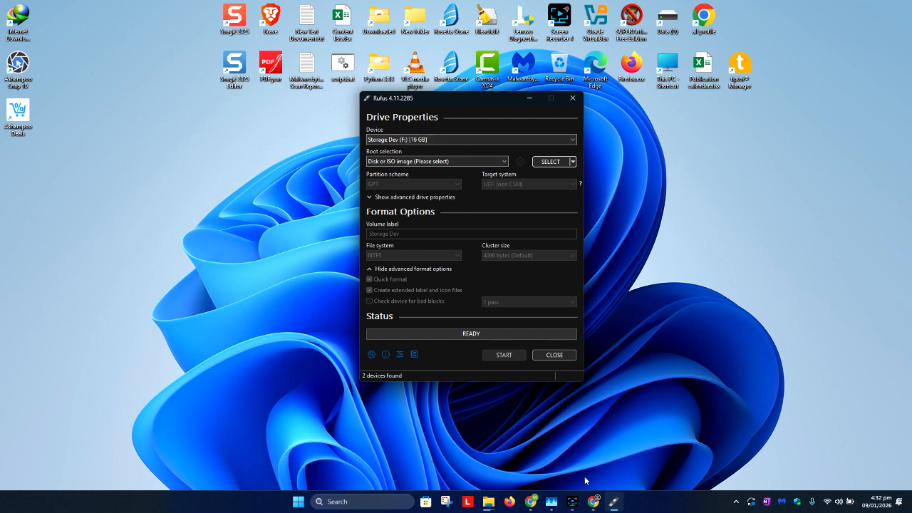
click(761, 368)
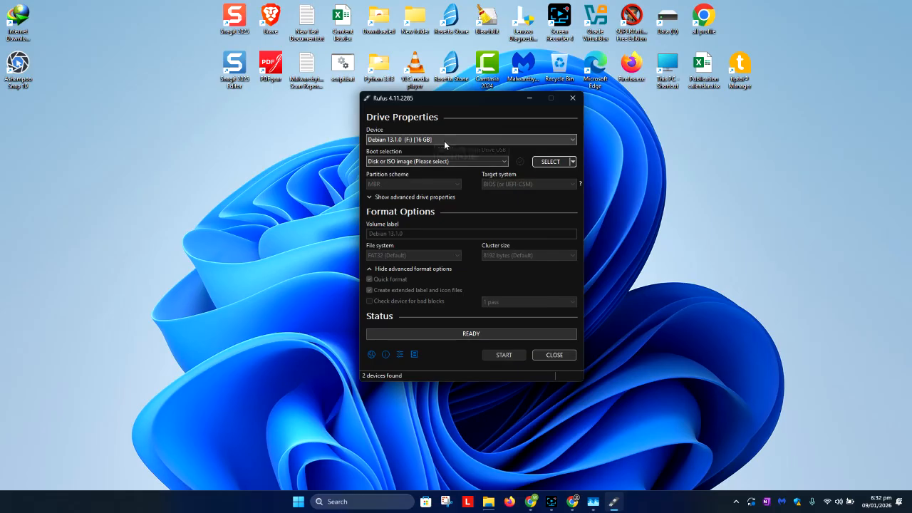
Step: Choose Debian 13.1.0 (F:) [16 GB] as the device and load CentOS-Stream-10-latest-x86_64-dvd1.iso from the OS folder as the boot image
click(444, 140)
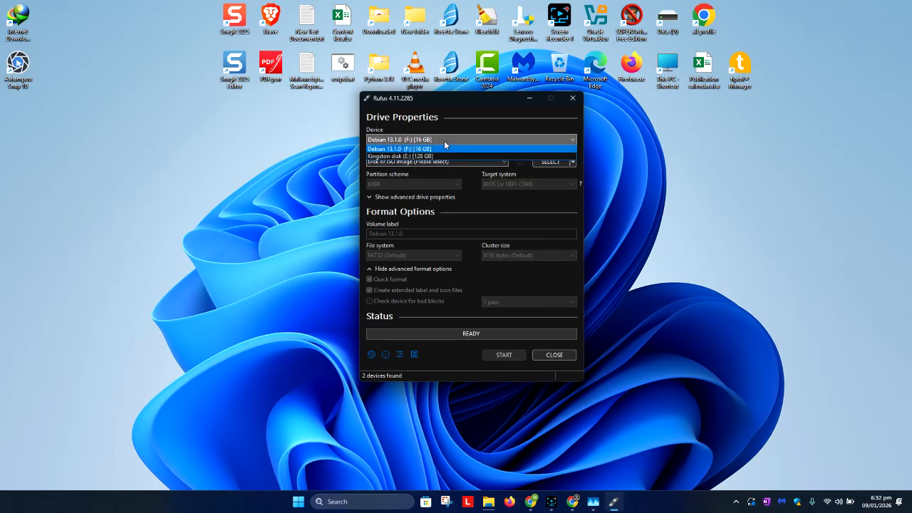
click(444, 140)
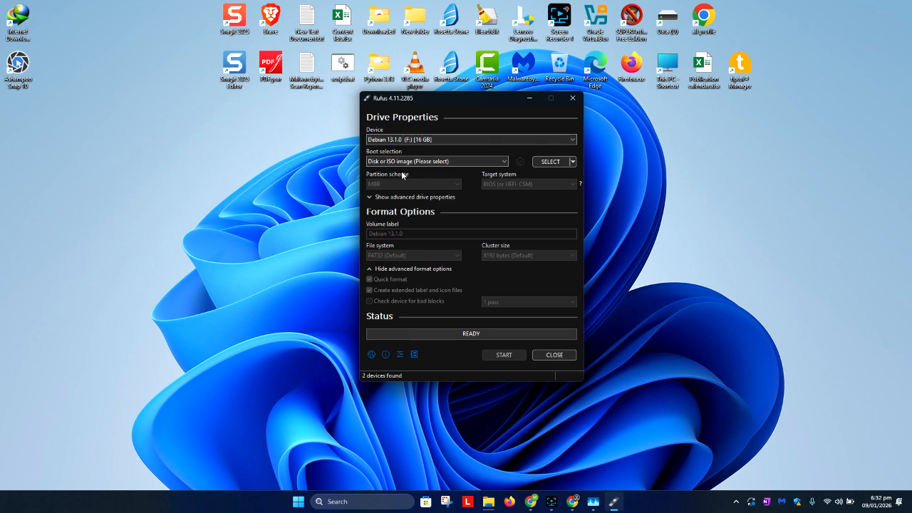
click(549, 162)
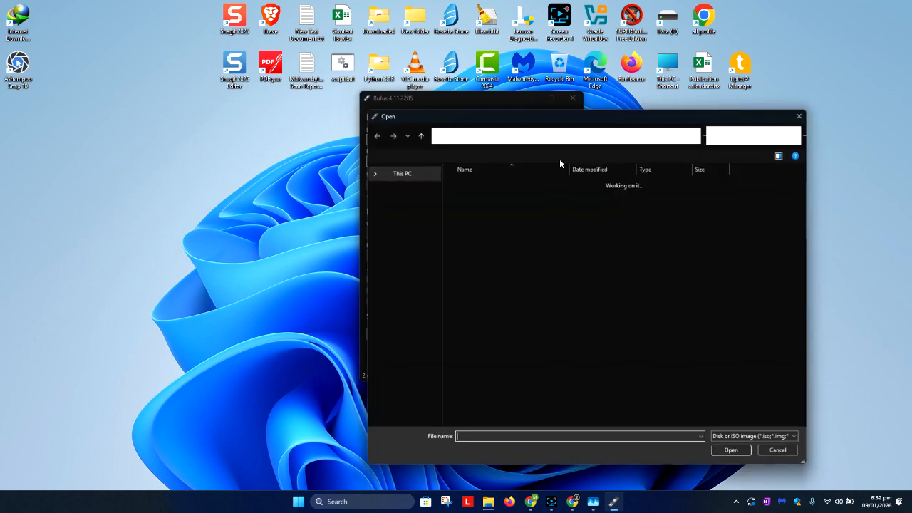
click(520, 303)
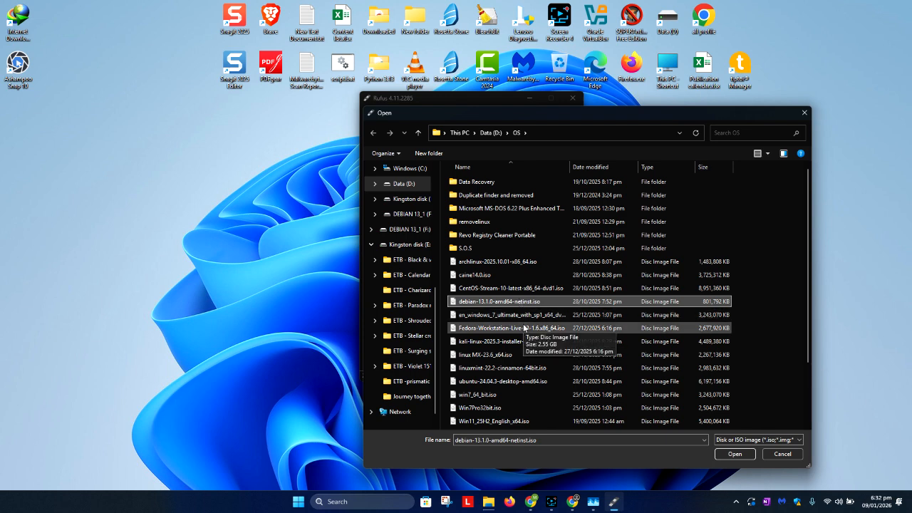
click(524, 327)
scroll(523, 327, down, 2)
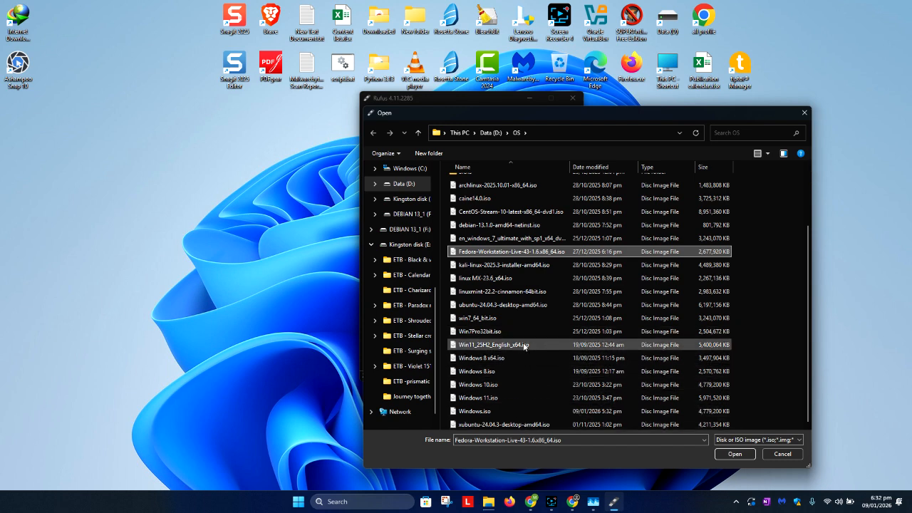
click(520, 212)
double_click(520, 213)
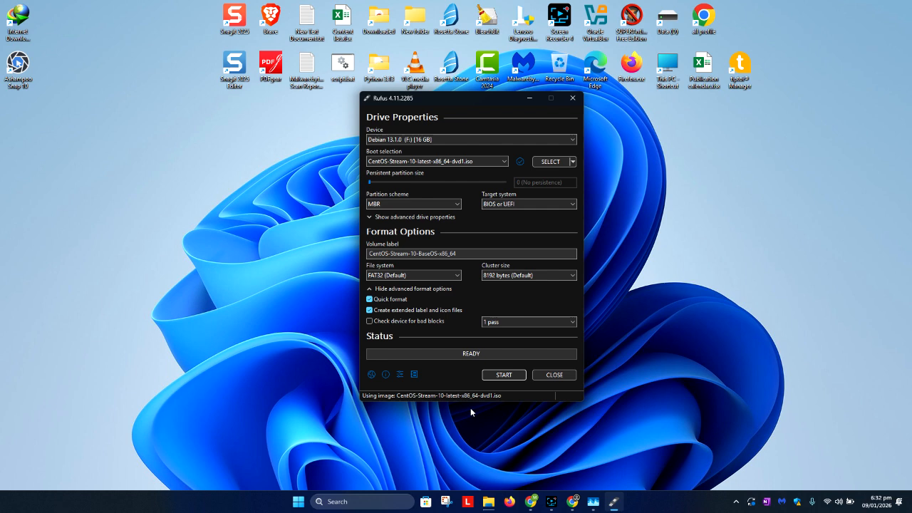
Step: Write the CentOS image to the 16 GB drive in ISO Image mode, accepting the matching Grub file download and the erasure of all data
click(504, 376)
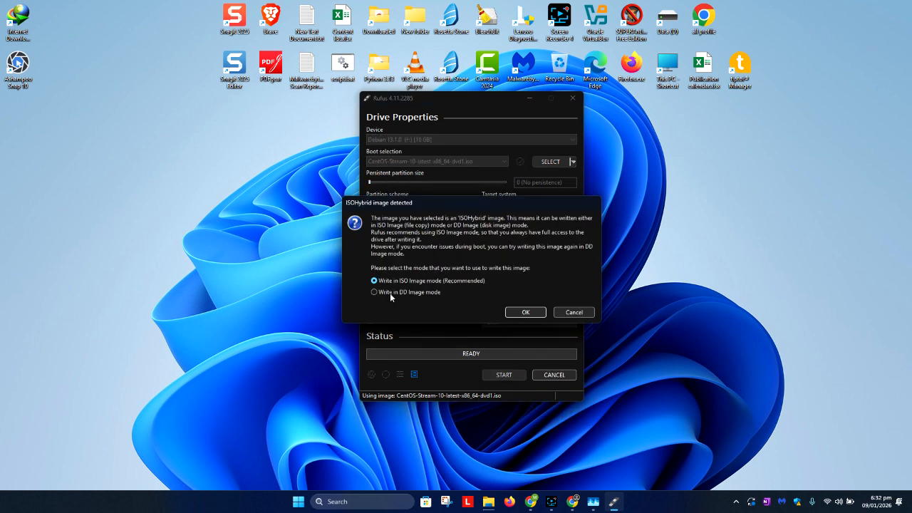
click(518, 312)
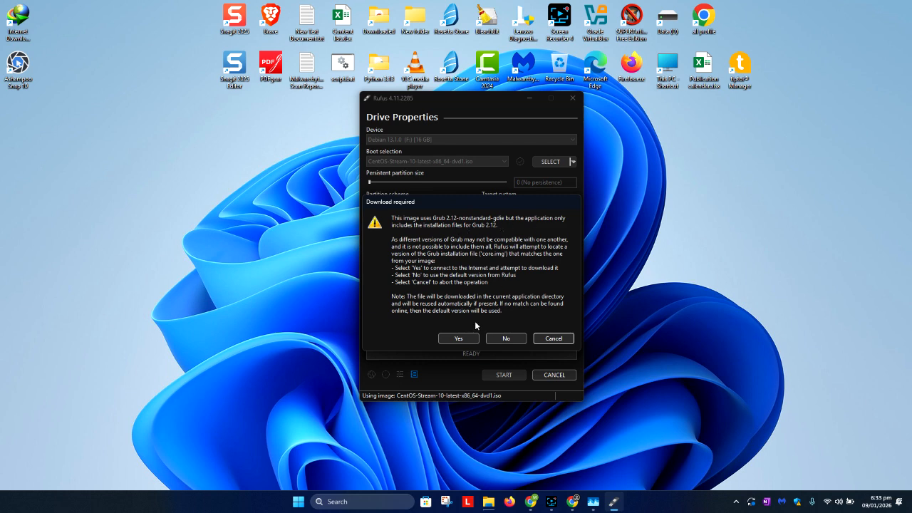
click(469, 339)
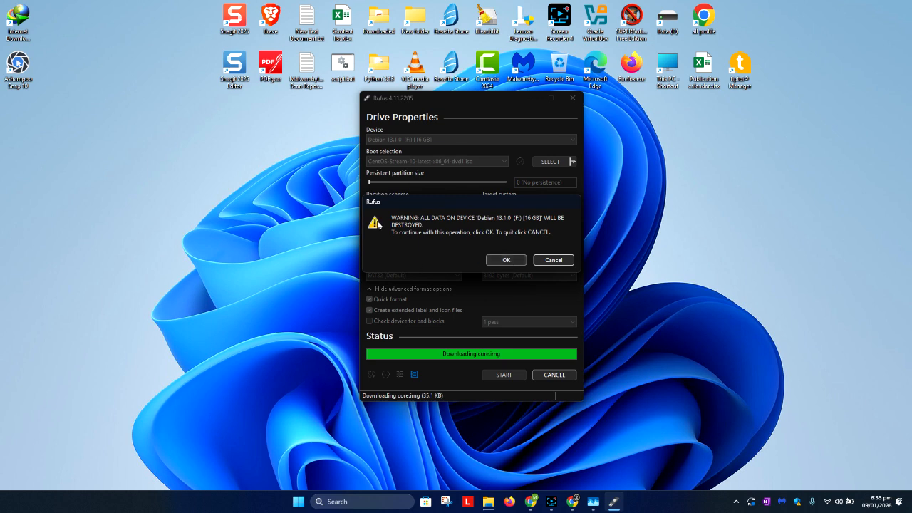
click(506, 260)
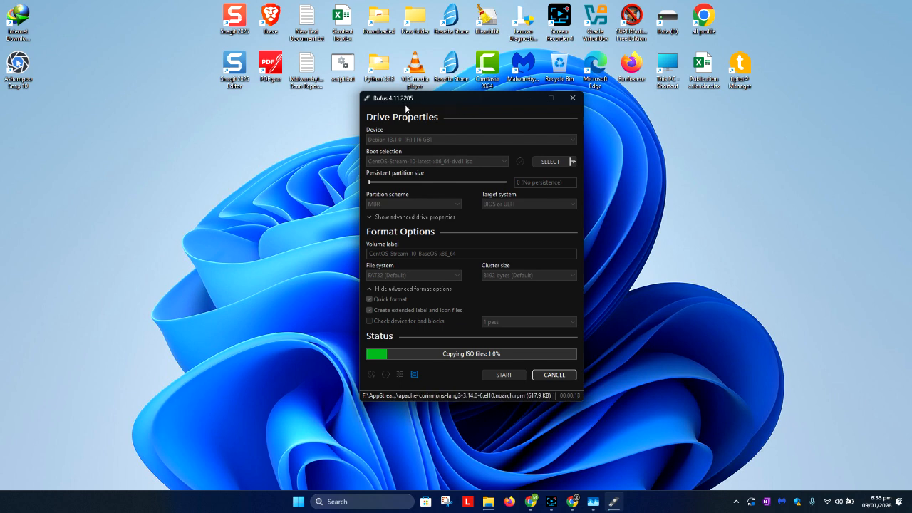
drag(435, 104, 297, 105)
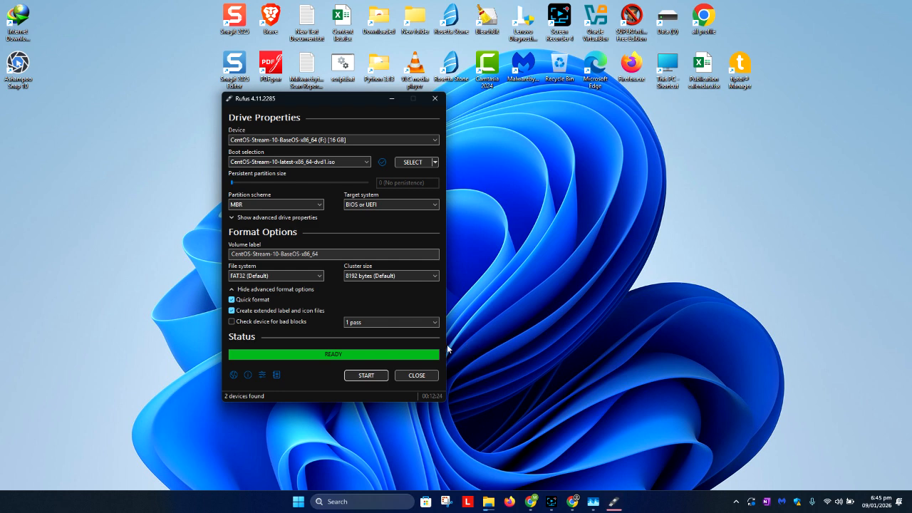
Step: Close Rufus and open the CENTOS-STRE (F:) drive in File Explorer to examine the written files
click(417, 378)
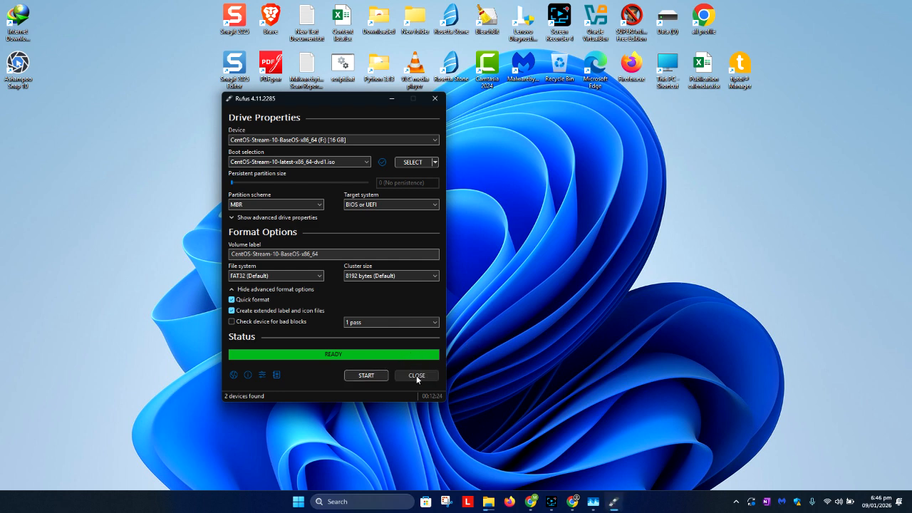
key(super+e)
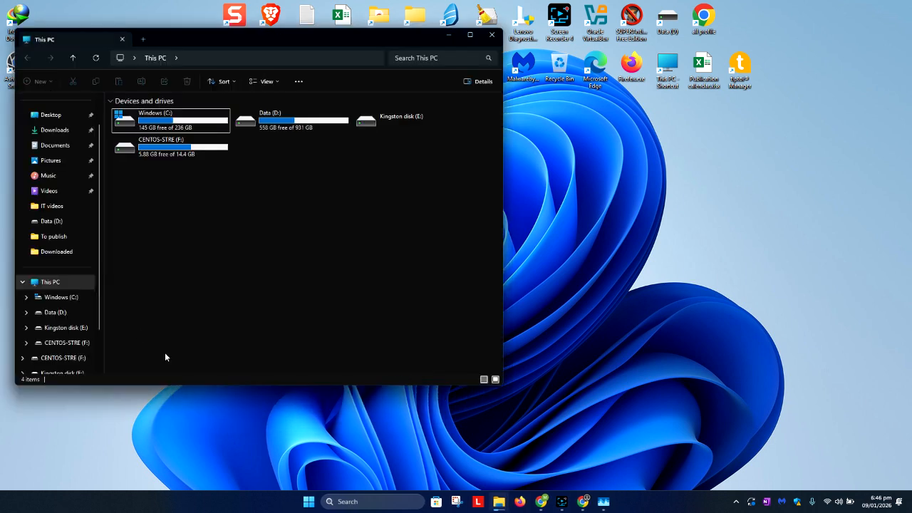
double_click(169, 147)
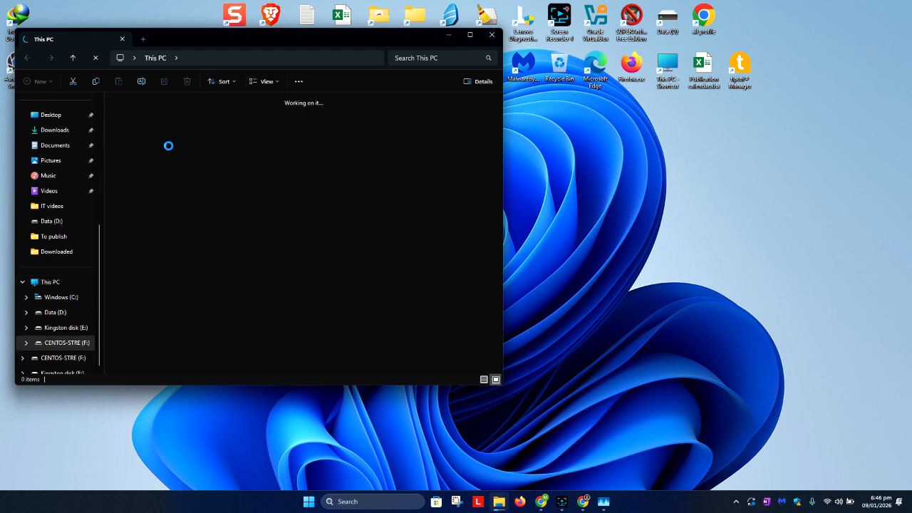